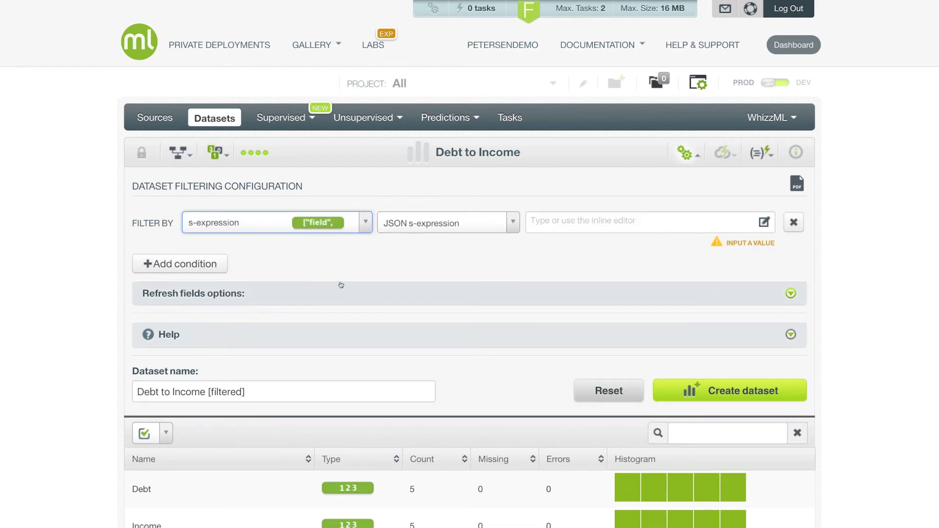
# - Filter the dataset by the Lisp s-expression (< ( / (field "Debt") (field "Income")) 0.35) and create the filtered dataset
pyautogui.click(402, 226)
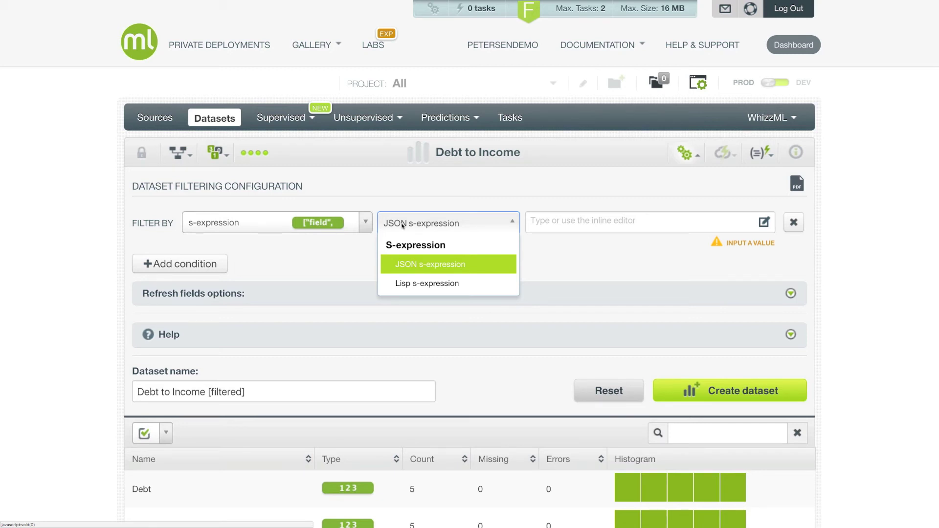
pyautogui.click(424, 284)
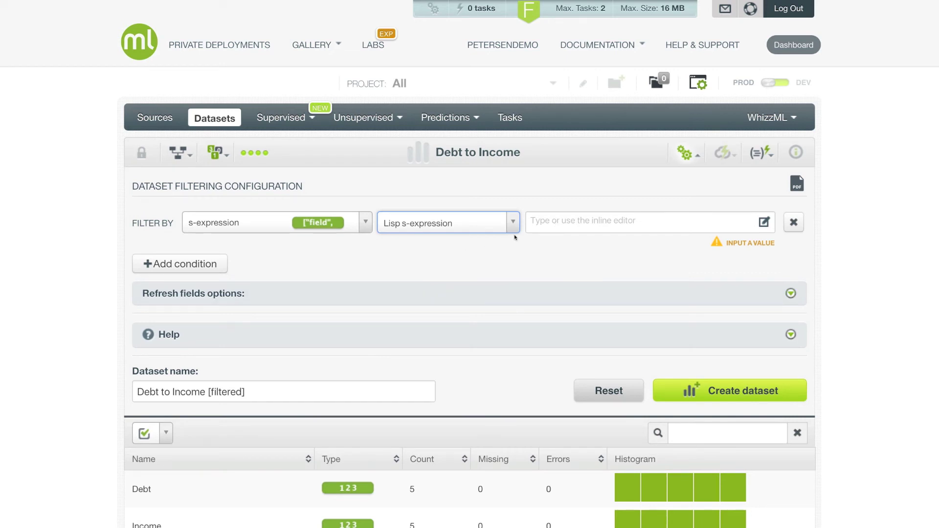
pyautogui.click(557, 222)
pyautogui.write('( / (field "Debt") (field "Income"))')
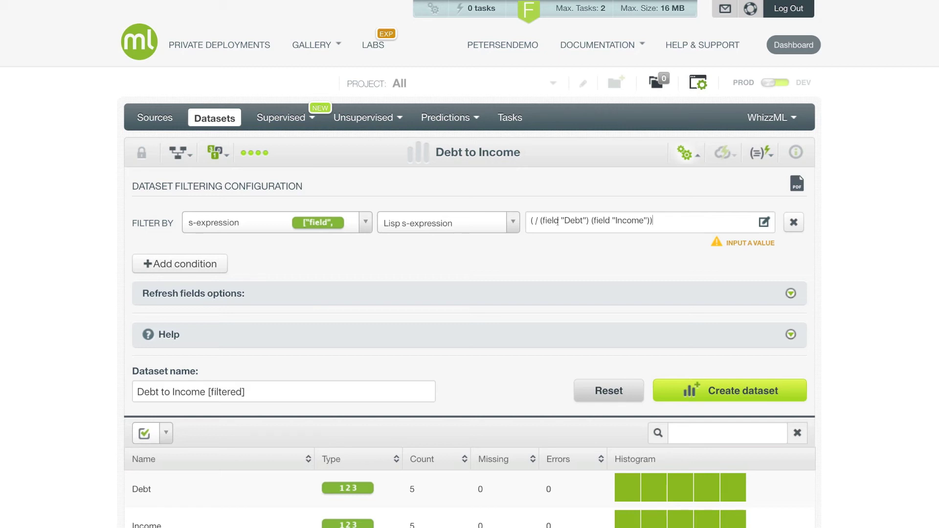
pyautogui.write('(< ')
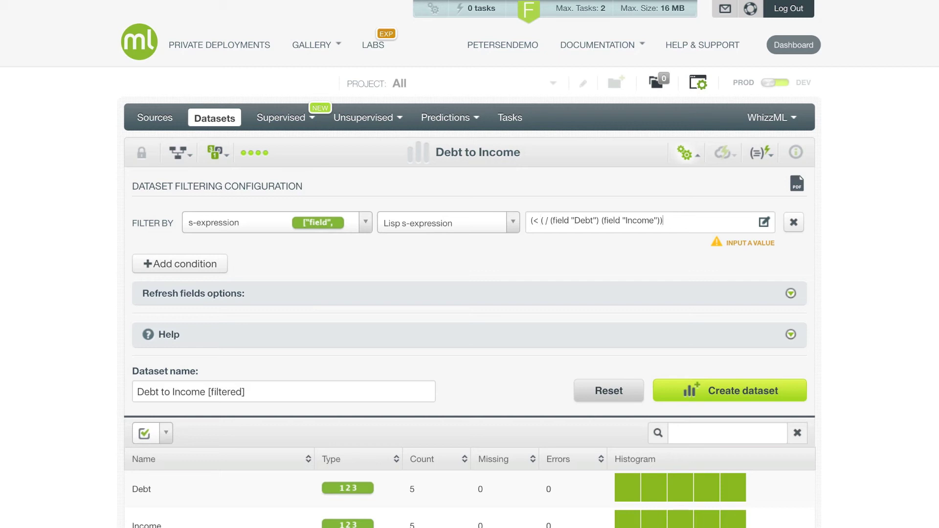
pyautogui.write('0.35)')
pyautogui.click(757, 389)
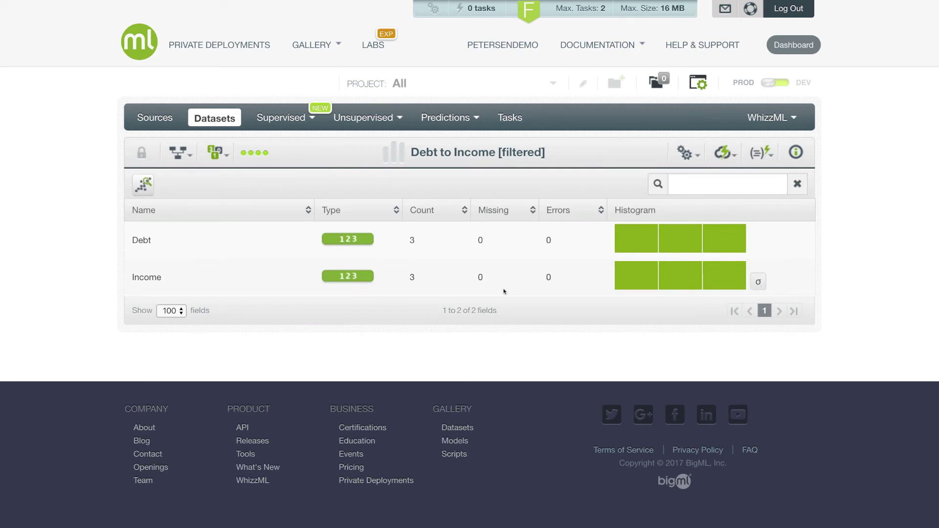
pyautogui.moveTo(665, 245)
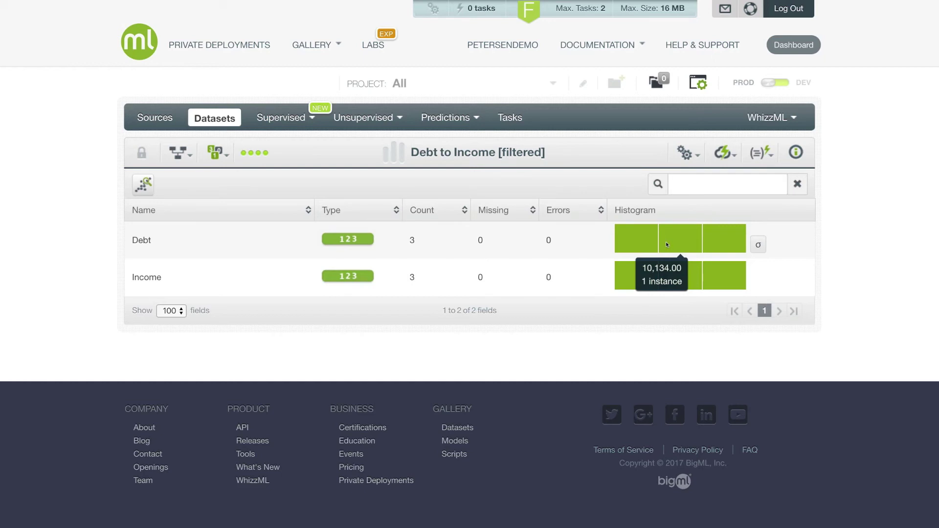
pyautogui.moveTo(715, 242)
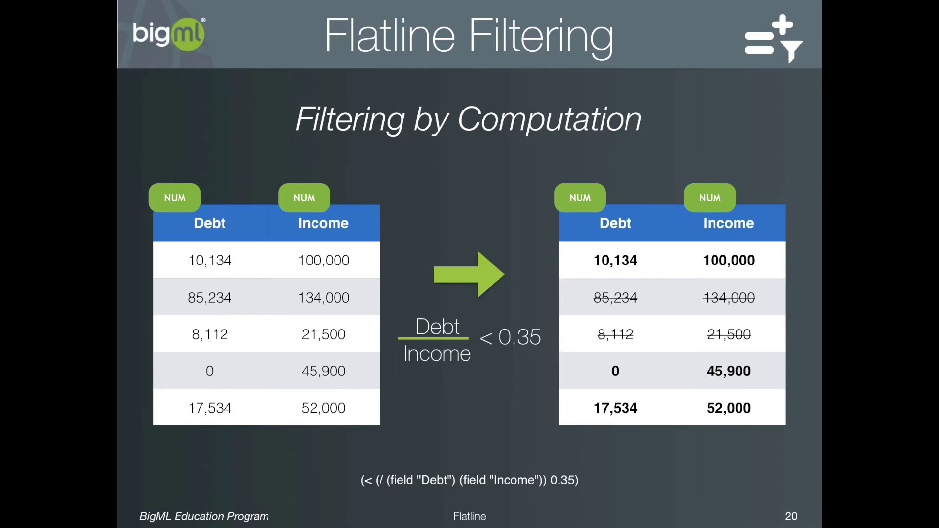
pyautogui.press('Right')
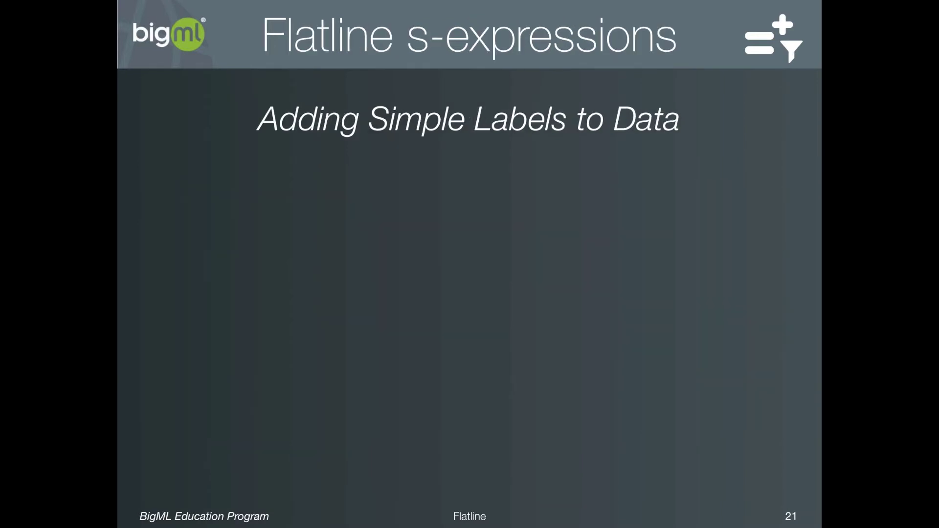
pyautogui.press('Right')
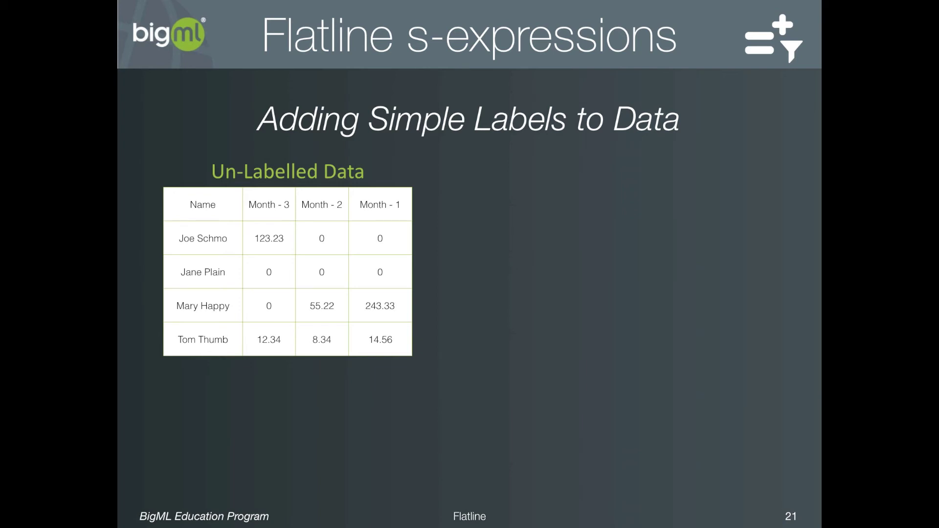
pyautogui.press('Right')
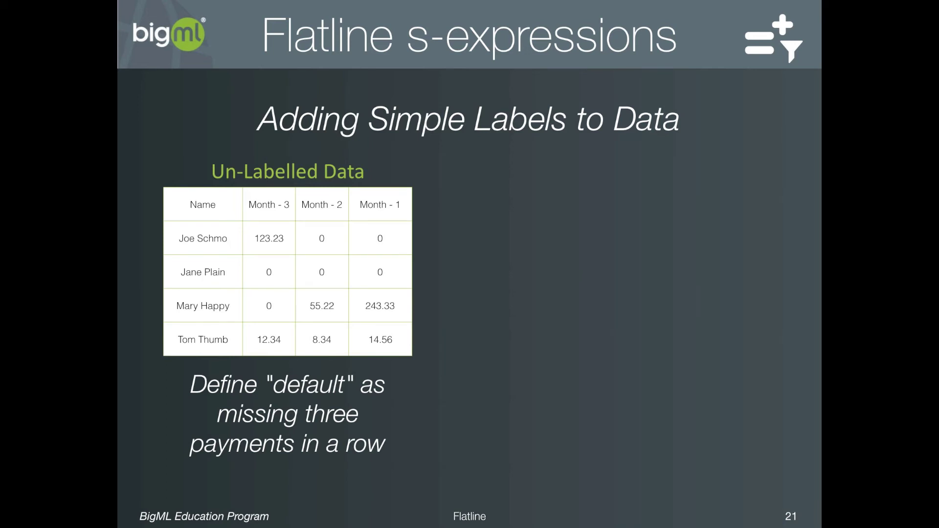
pyautogui.press('Right')
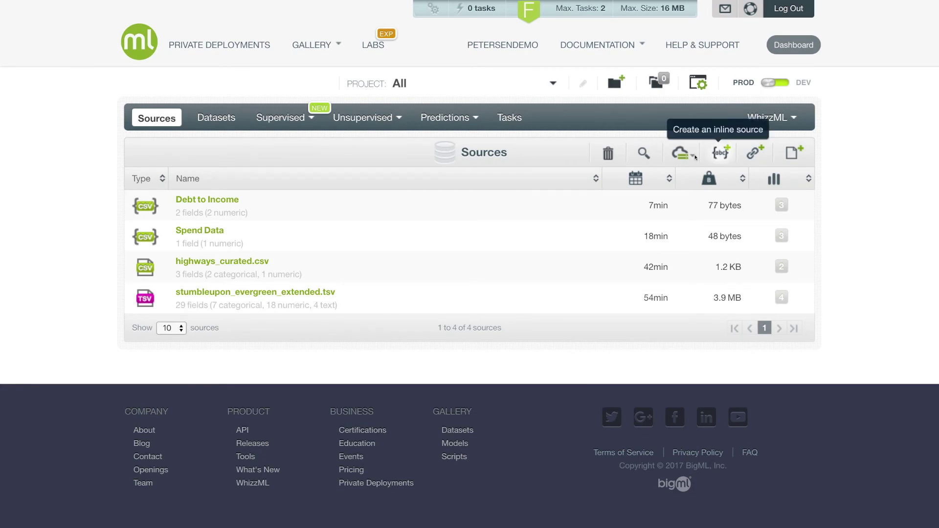
# - Start an inline source with Name, Month - 3, Month - 2 and Month - 1 columns, filling in four customers' names and payments
pyautogui.click(720, 154)
pyautogui.click(693, 110)
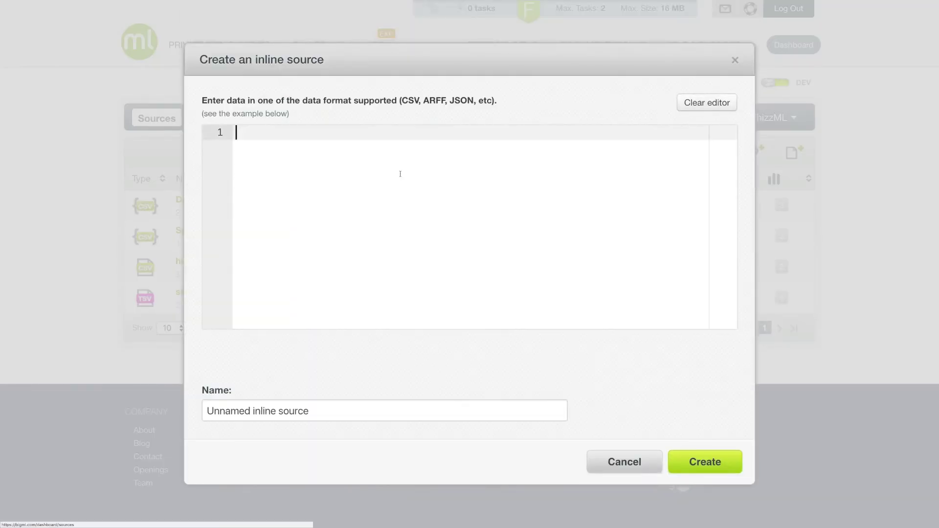
pyautogui.write('Name\tMonth - 3\tMonth - 2\tMonth - 1 Joe Schmo\t123.23\t0\t0 Jane Plain\t0\t0\t0 Mary Happy\t0\t55.22\t243.33 Tom Thumb\t12.34\t8.34\t14.56')
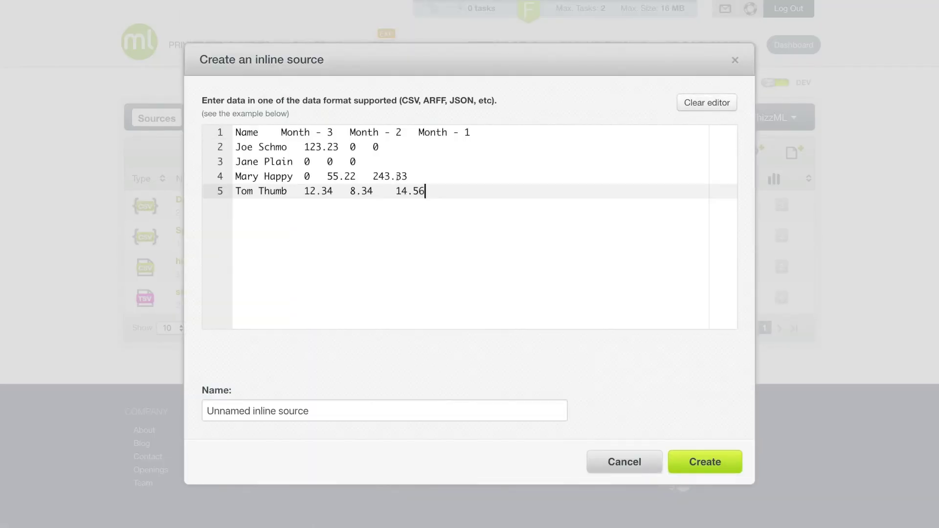
# - Name the inline source "Monthly Payments" and create it
pyautogui.click(269, 410)
pyautogui.write('Late')
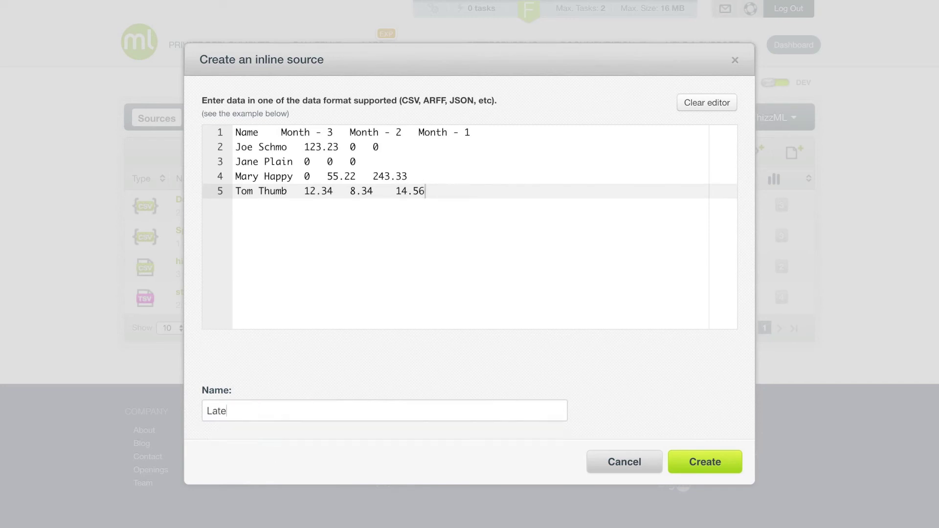
pyautogui.press('BackSpace')
pyautogui.press('BackSpace')
pyautogui.press('BackSpace')
pyautogui.press('BackSpace')
pyautogui.write('Monthly Payments')
pyautogui.click(689, 463)
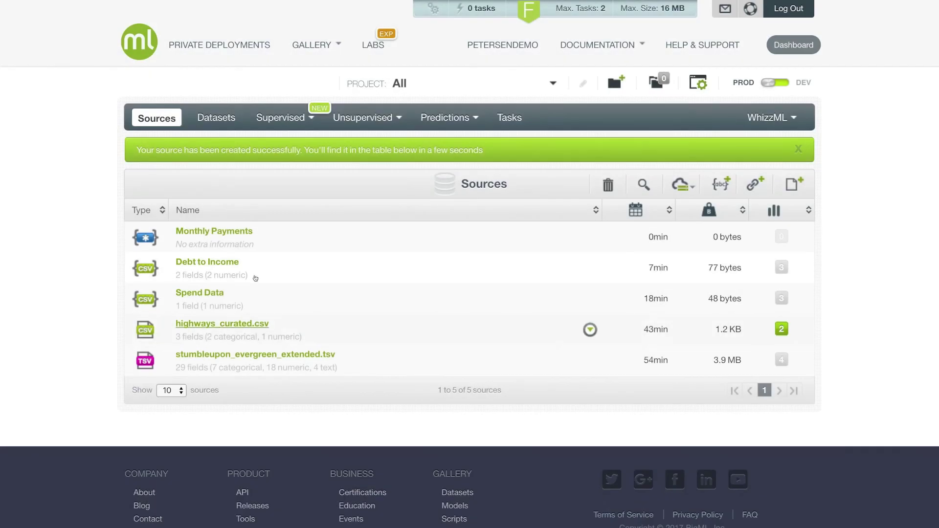
# - Create a 1-click dataset from the Monthly Payments source
pyautogui.click(227, 235)
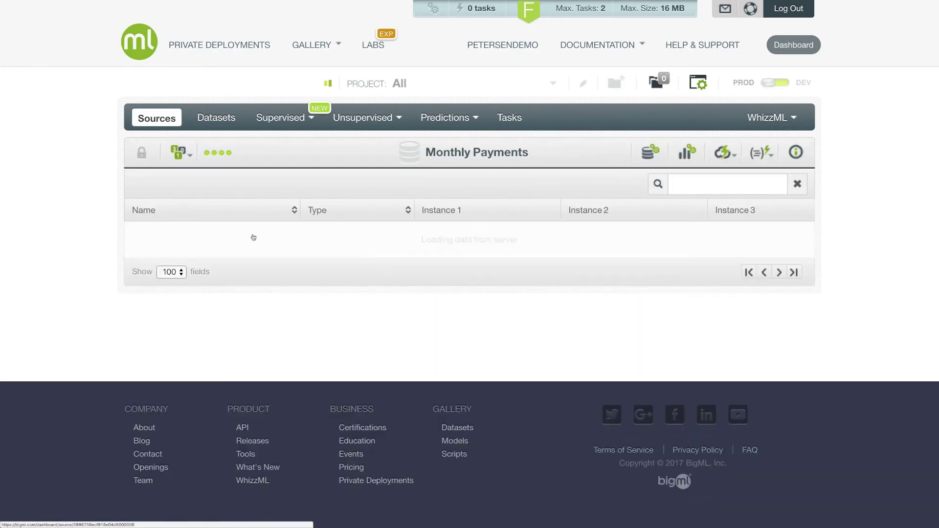
pyautogui.click(719, 153)
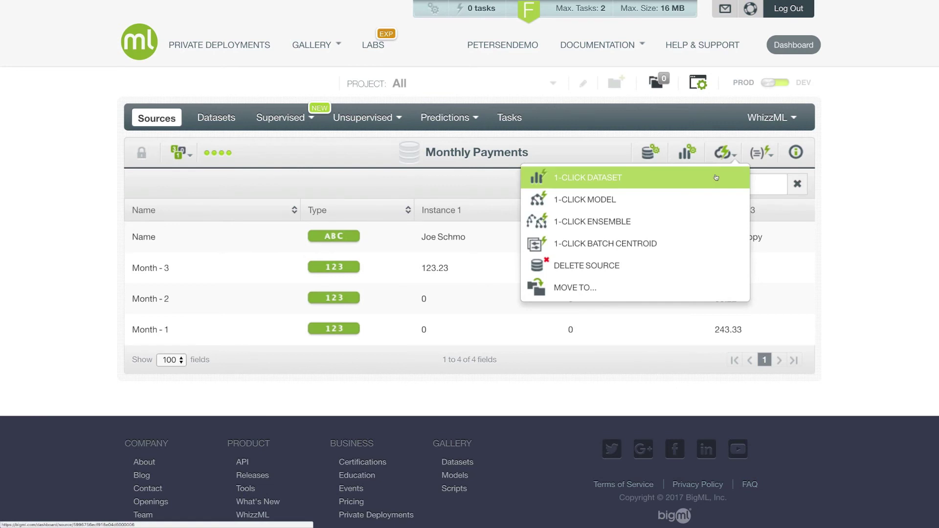
pyautogui.click(714, 174)
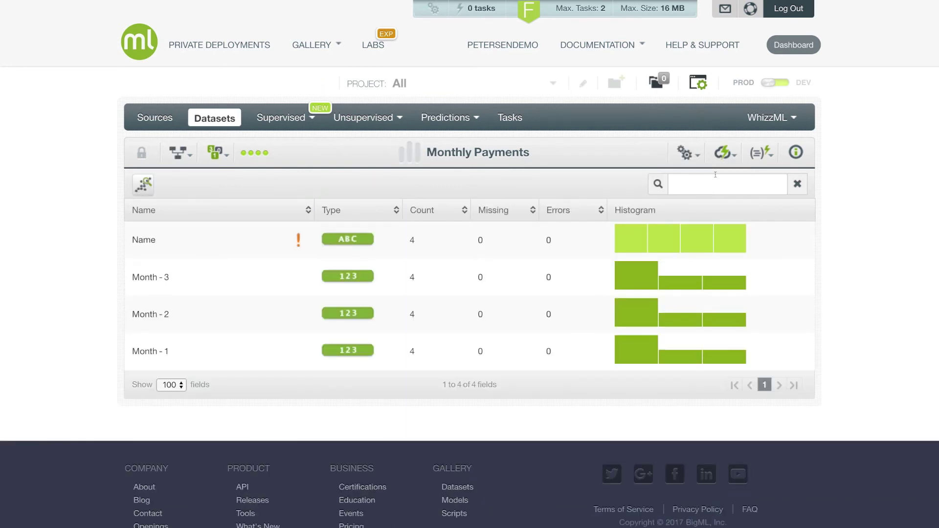
# - Set up a new field named Default for the Monthly Payments dataset, with Lisp s-expression as its operation
pyautogui.click(687, 153)
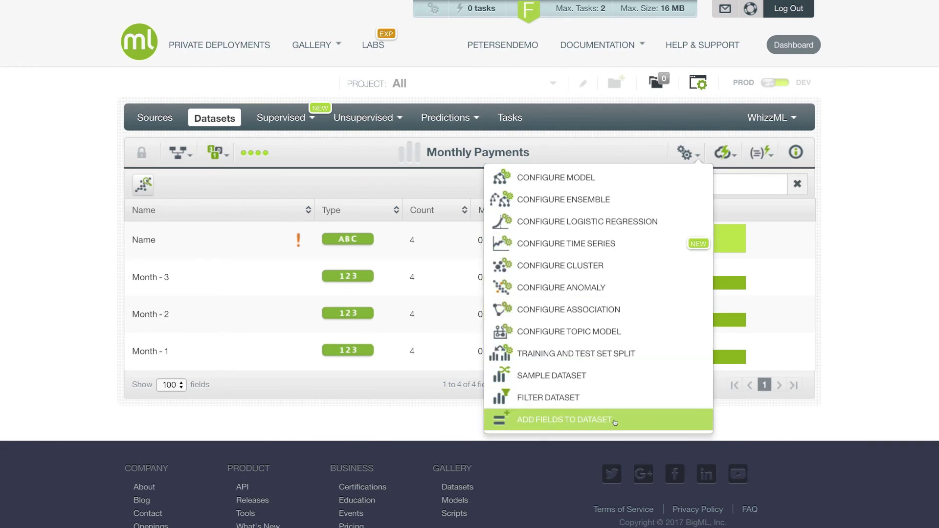
pyautogui.click(565, 420)
pyautogui.write('Default')
pyautogui.press('Tab')
pyautogui.click(288, 240)
pyautogui.scroll(-10, 304, 327)
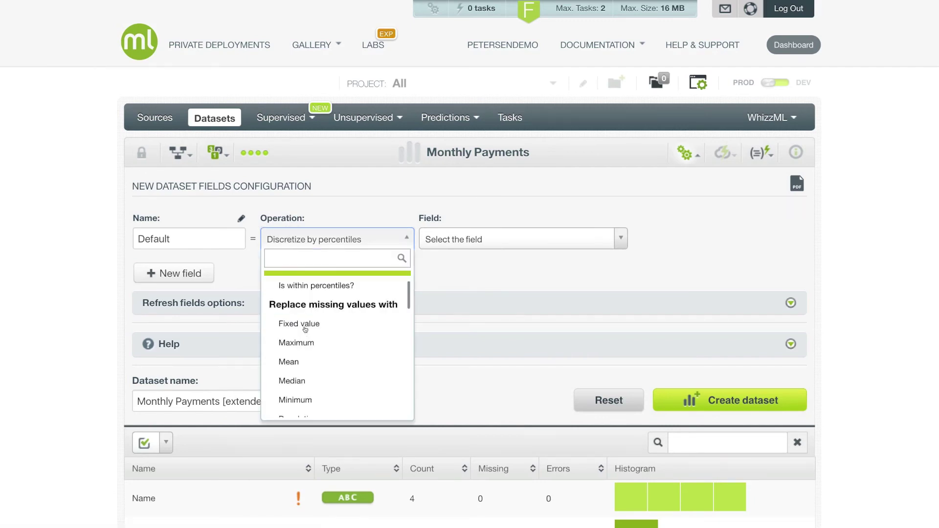
pyautogui.scroll(-5, 304, 329)
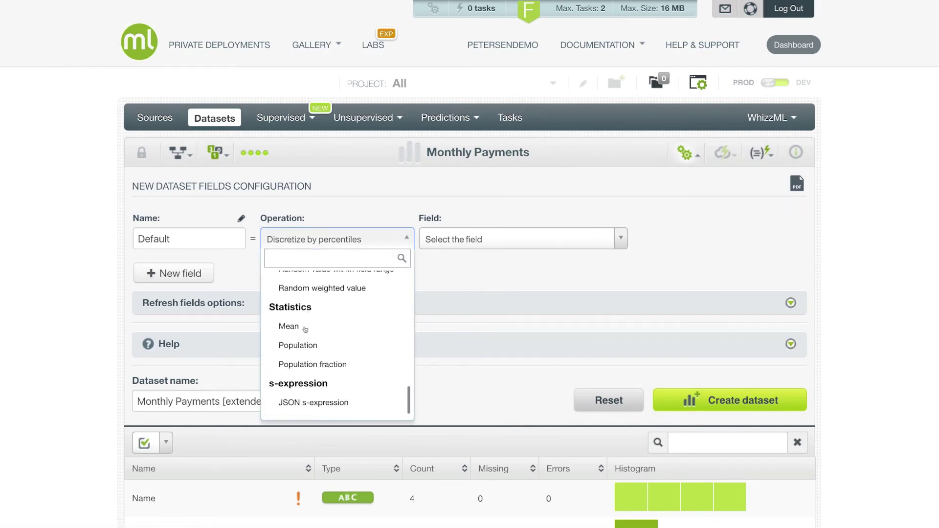
pyautogui.click(310, 400)
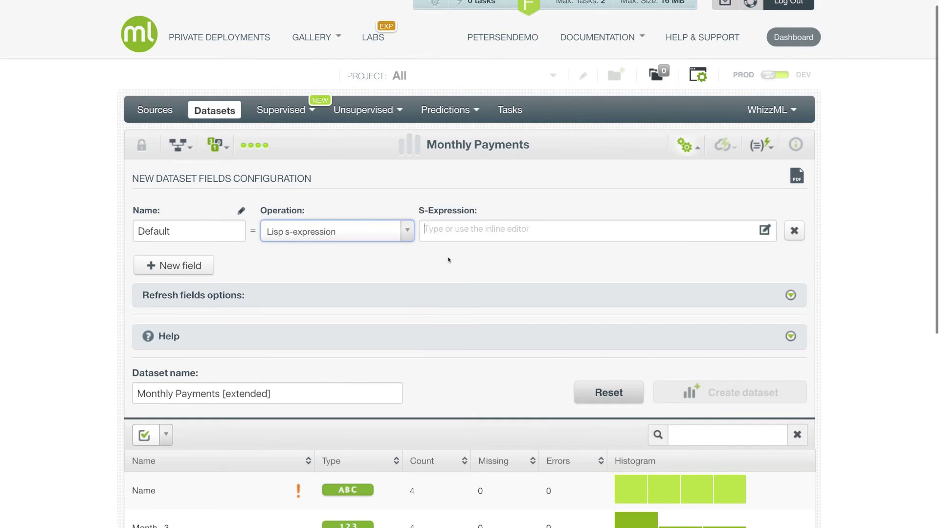
# - Enter an s-expression for Default that sums the fields "Month - 3", "Month - 2" and "Month - 1" with the + operator
pyautogui.scroll(-1, 454, 231)
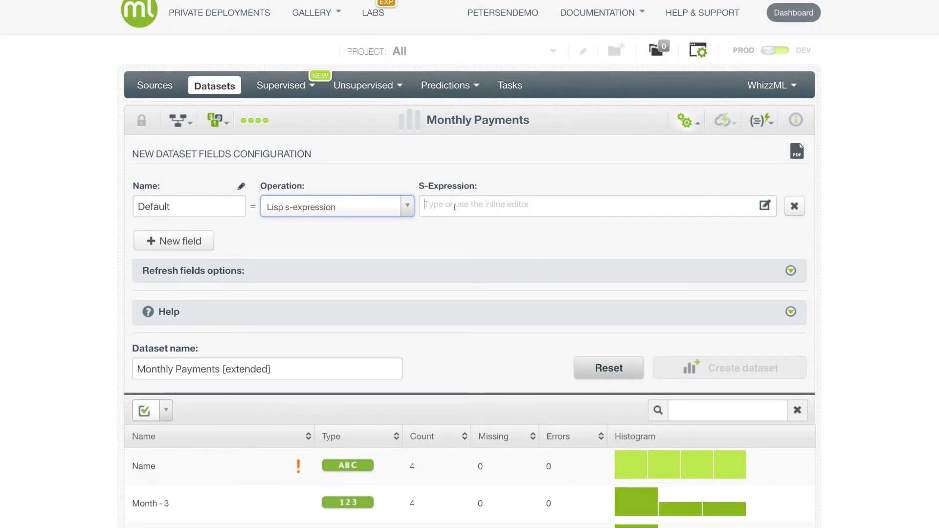
pyautogui.click(454, 207)
pyautogui.write('(')
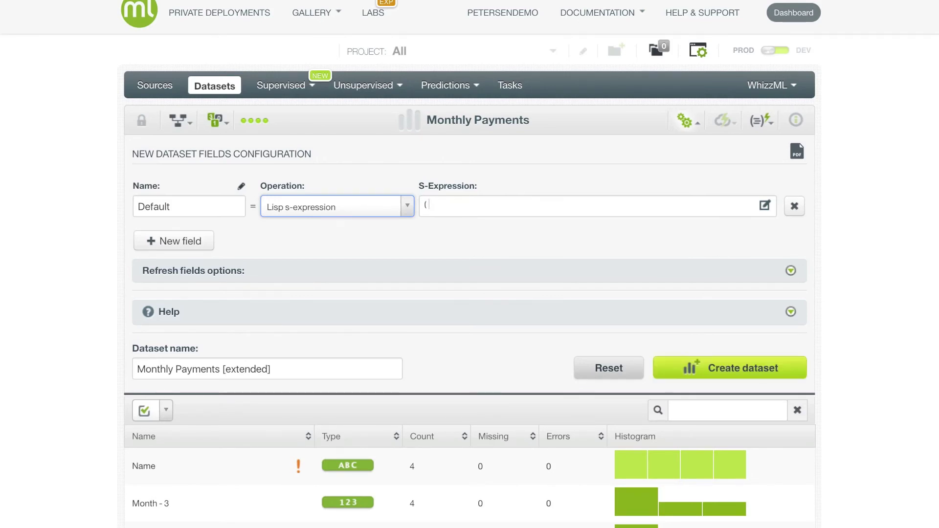
pyautogui.write(' + (field "Month - 3") (field "Month - 2") (')
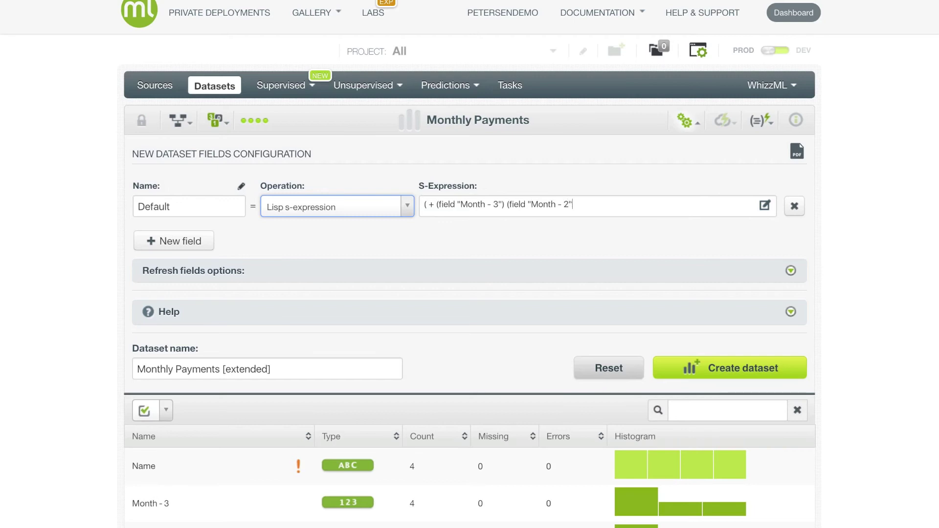
pyautogui.write('field "month')
pyautogui.press('BackSpace')
pyautogui.press('BackSpace')
pyautogui.press('BackSpace')
pyautogui.press('BackSpace')
pyautogui.press('BackSpace')
pyautogui.write('Month -')
pyautogui.write(' 1')
pyautogui.write('))')
pyautogui.write('abs')
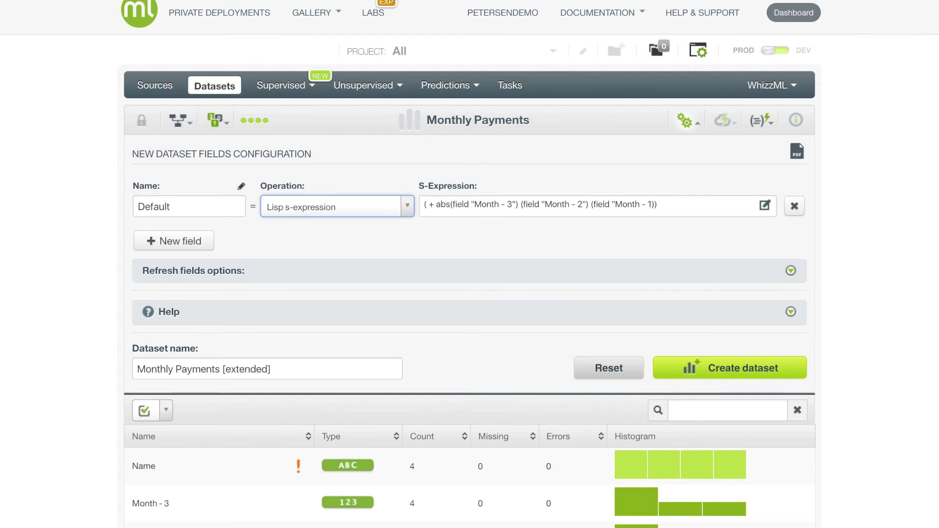
pyautogui.write('olute')
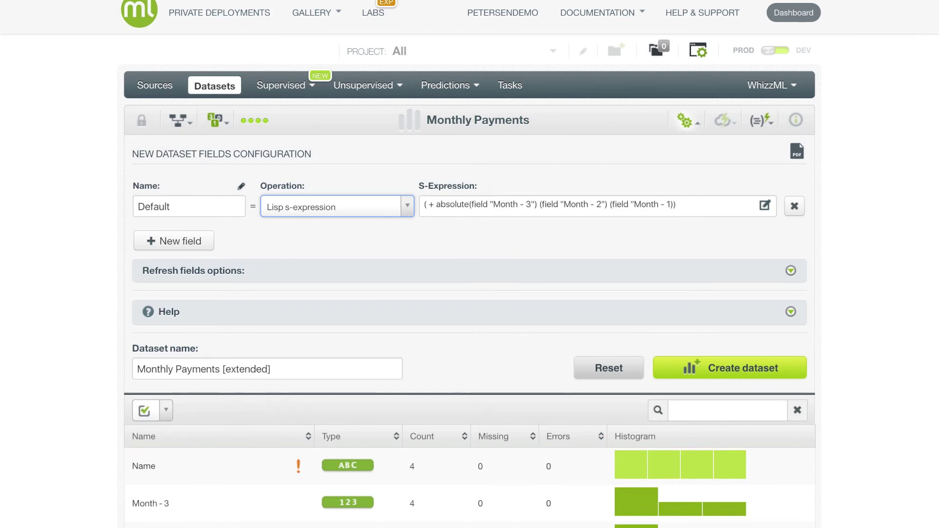
pyautogui.press('BackSpace')
pyautogui.press('BackSpace')
pyautogui.press('BackSpace')
pyautogui.press('BackSpace')
pyautogui.press('BackSpace')
pyautogui.press('BackSpace')
pyautogui.press('BackSpace')
pyautogui.press('BackSpace')
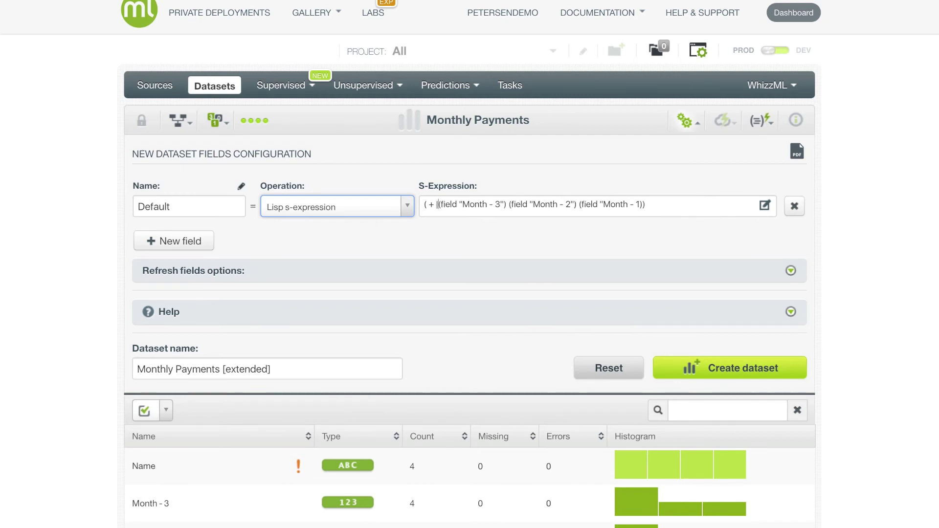
# - Enclose (field "Month - 3") in vertical bars as an absolute value and add the closing quote after Month - 1
pyautogui.press('Right')
pyautogui.press('Right')
pyautogui.press('Right')
pyautogui.write(')')
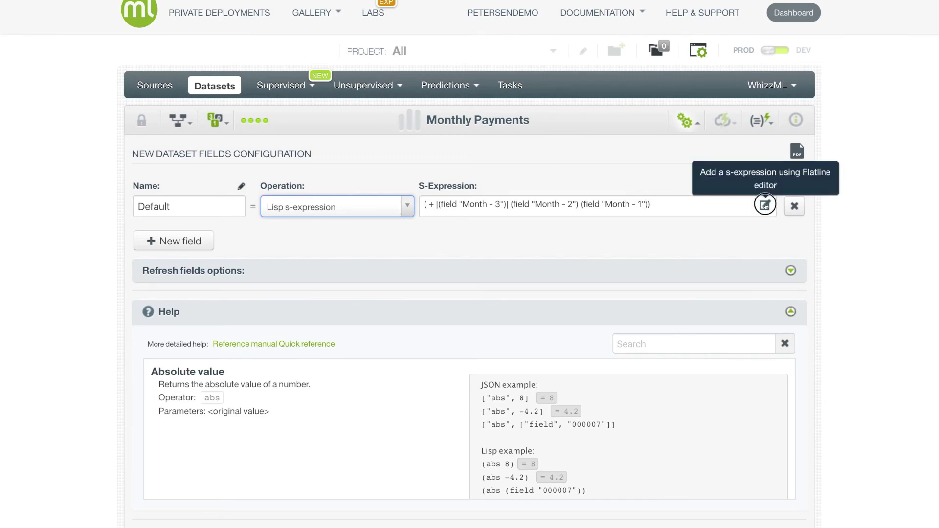
# - Open the Default field's expression in the Flatline Editor and validate it
pyautogui.click(765, 206)
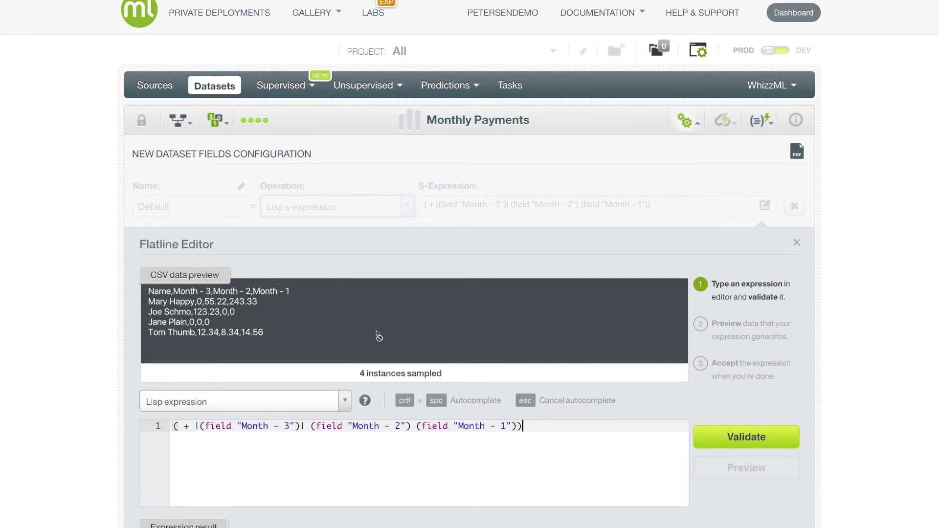
pyautogui.scroll(-1, 379, 337)
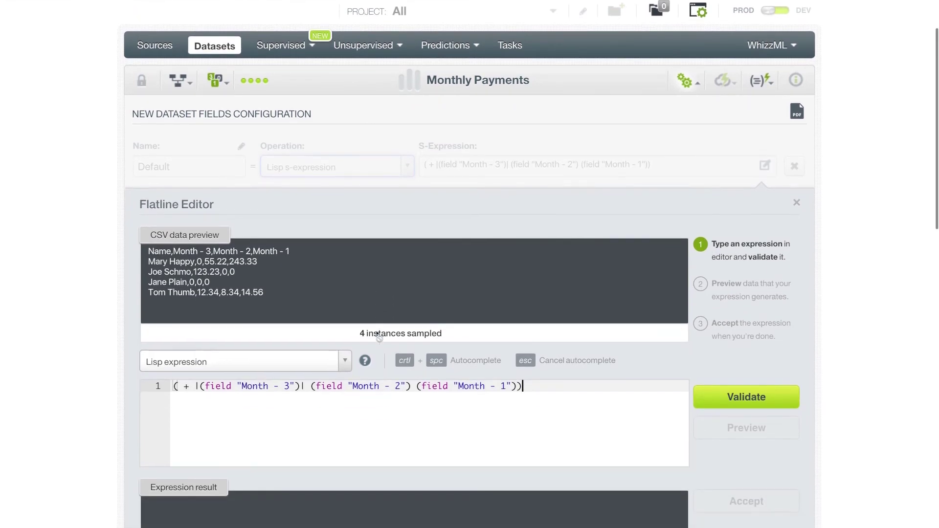
pyautogui.scroll(-1, 378, 335)
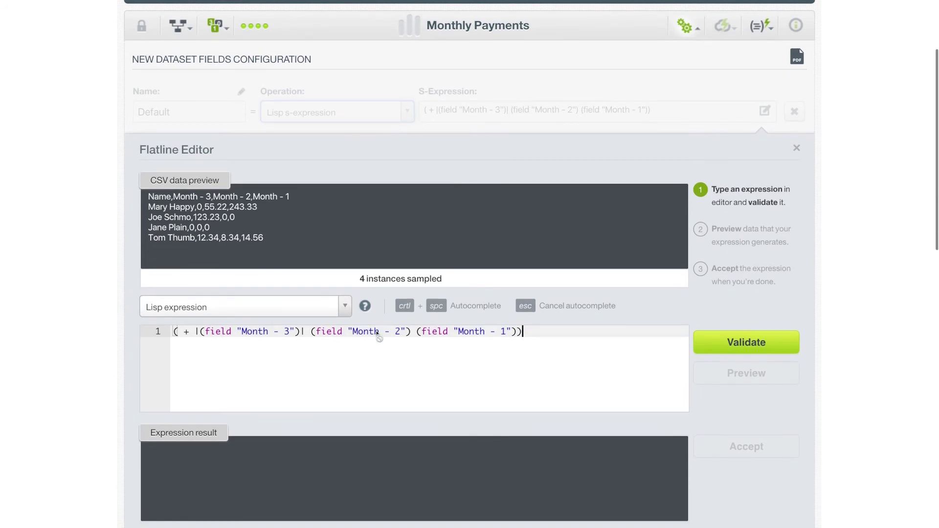
pyautogui.scroll(-1, 377, 333)
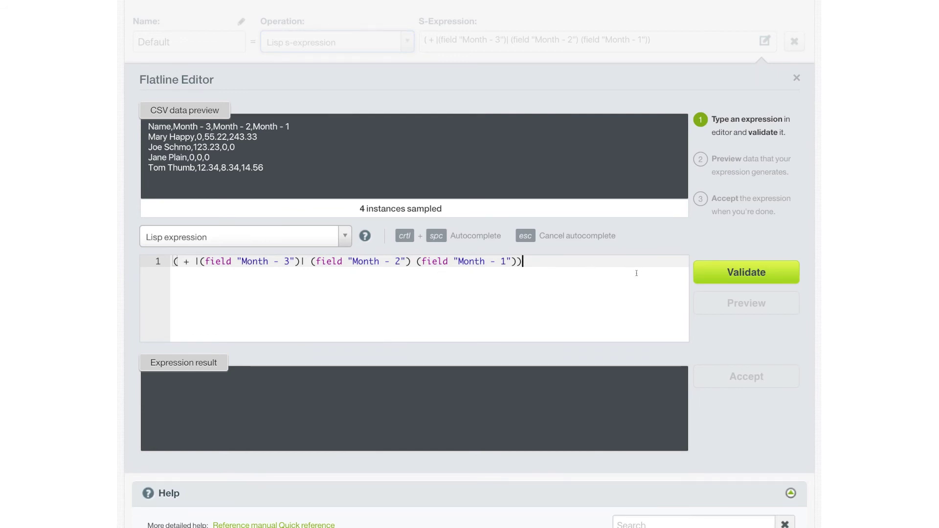
pyautogui.click(718, 279)
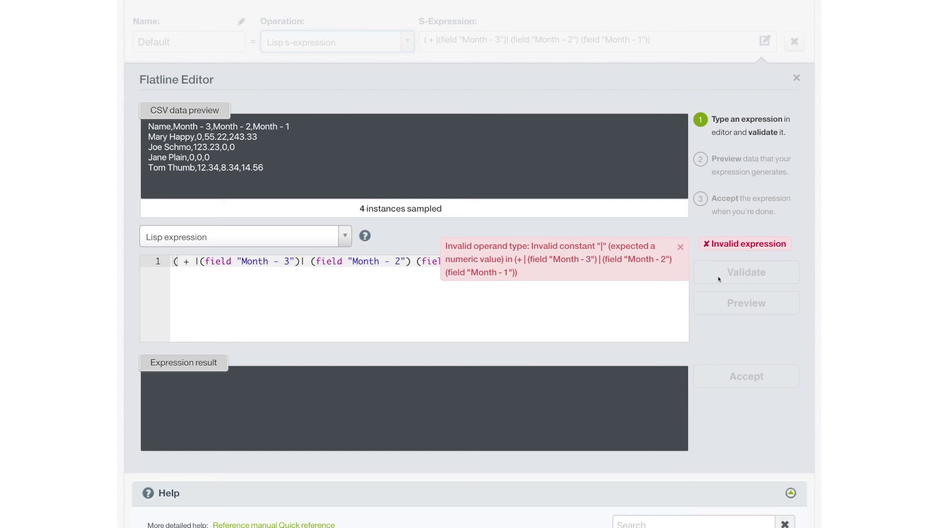
# - Replace the vertical bars around (field "Month - 3") with the abs operator, completing its name through autocomplete
pyautogui.click(287, 263)
pyautogui.click(305, 262)
pyautogui.press('BackSpace')
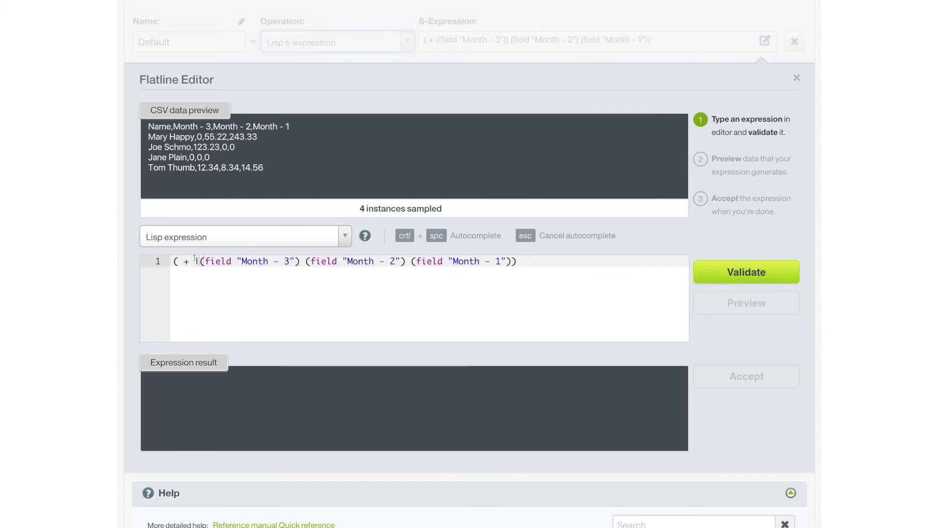
pyautogui.click(199, 261)
pyautogui.press('BackSpace')
pyautogui.write('abs')
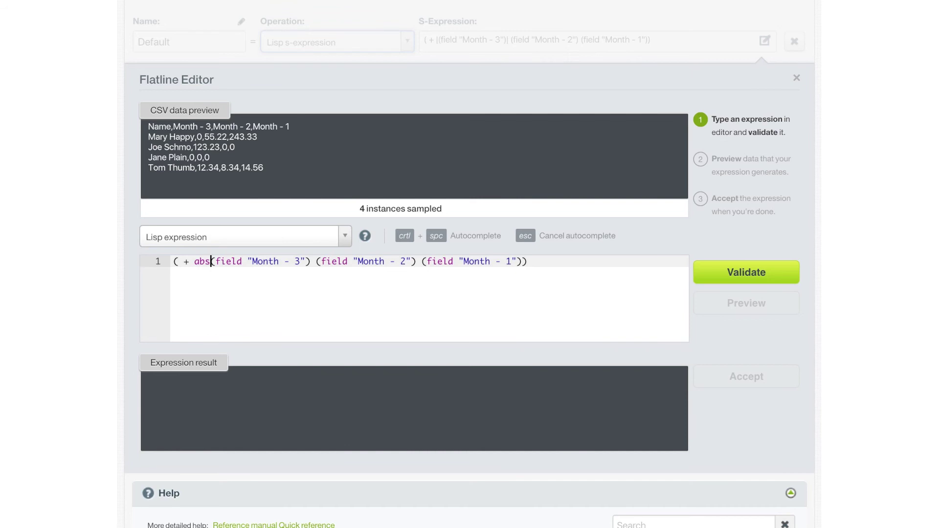
pyautogui.press('BackSpace')
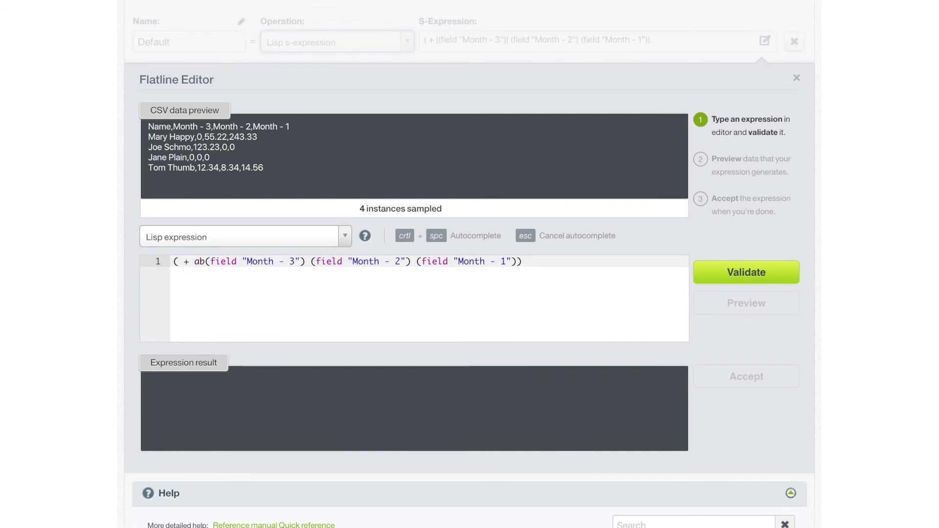
pyautogui.hotkey('ctrl', 'space')
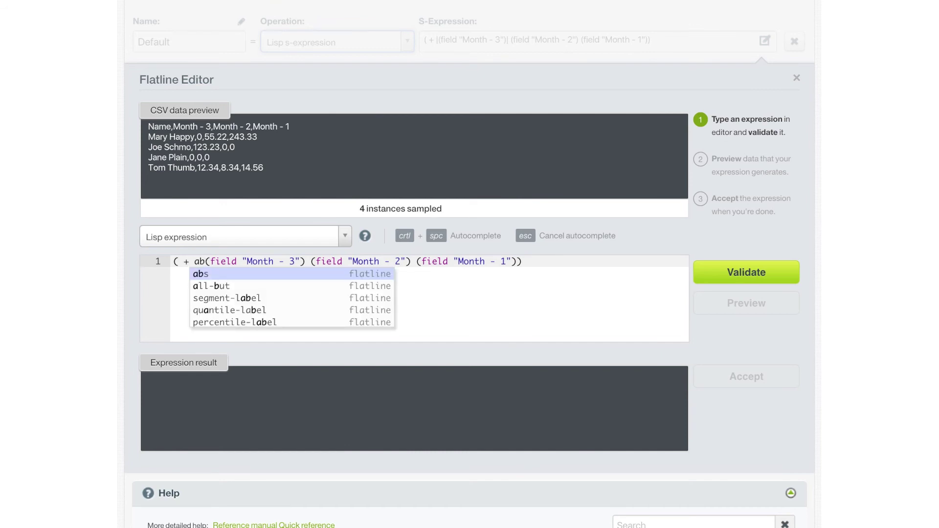
pyautogui.click(208, 275)
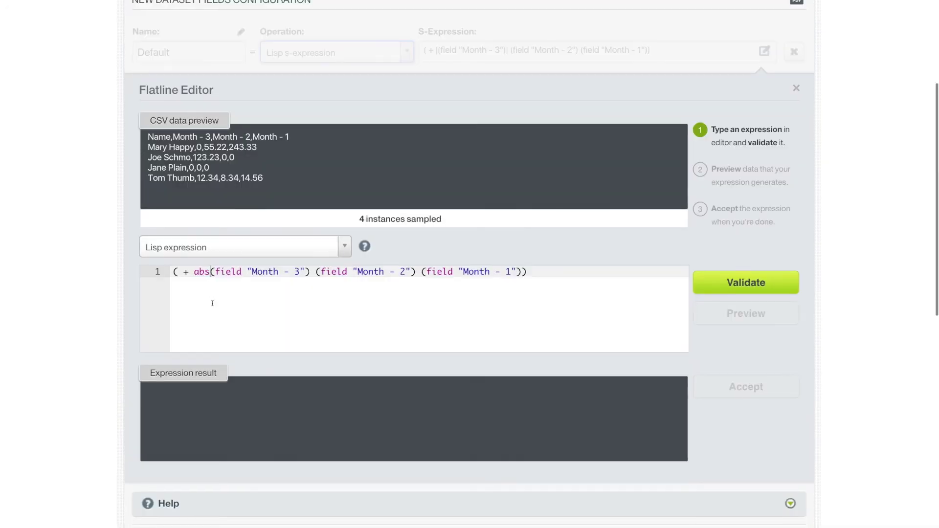
# - Expand the Flatline help and check the Absolute value entry for the Lisp syntax of abs
pyautogui.scroll(-3, 215, 308)
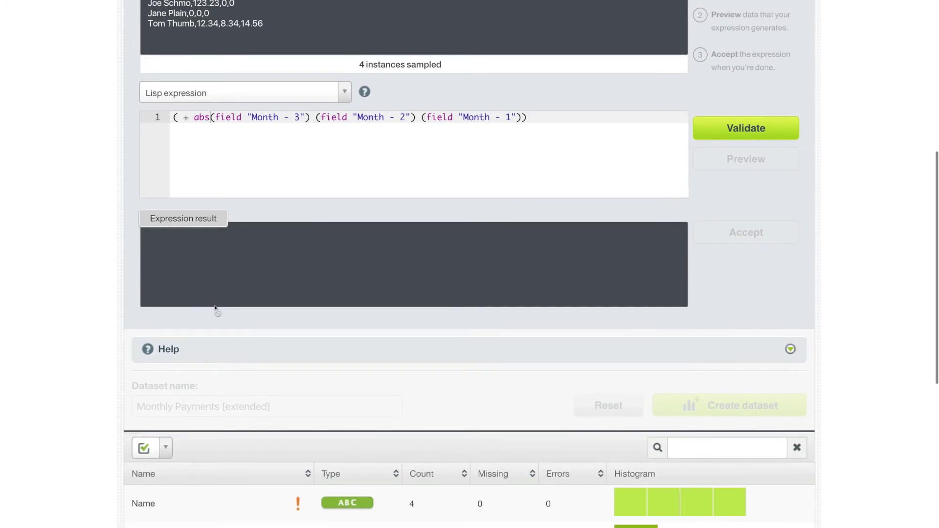
pyautogui.click(228, 352)
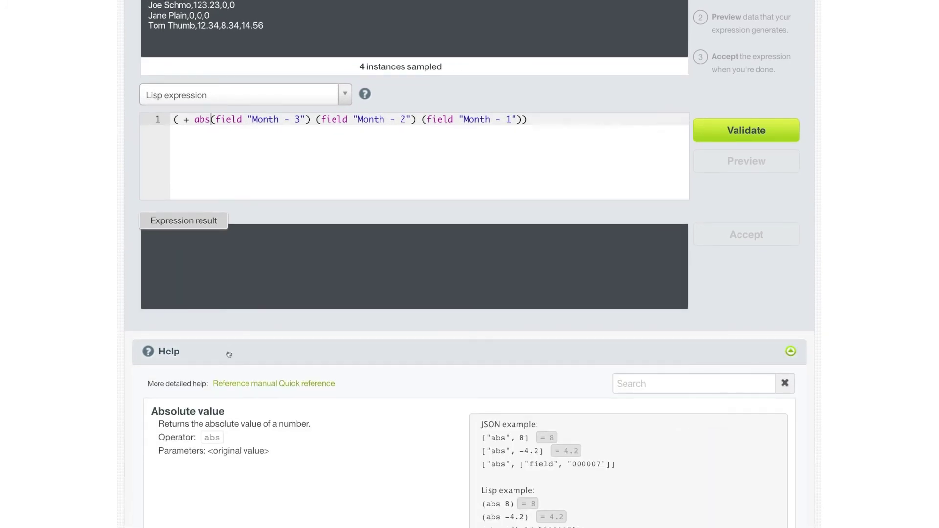
pyautogui.scroll(-2, 228, 354)
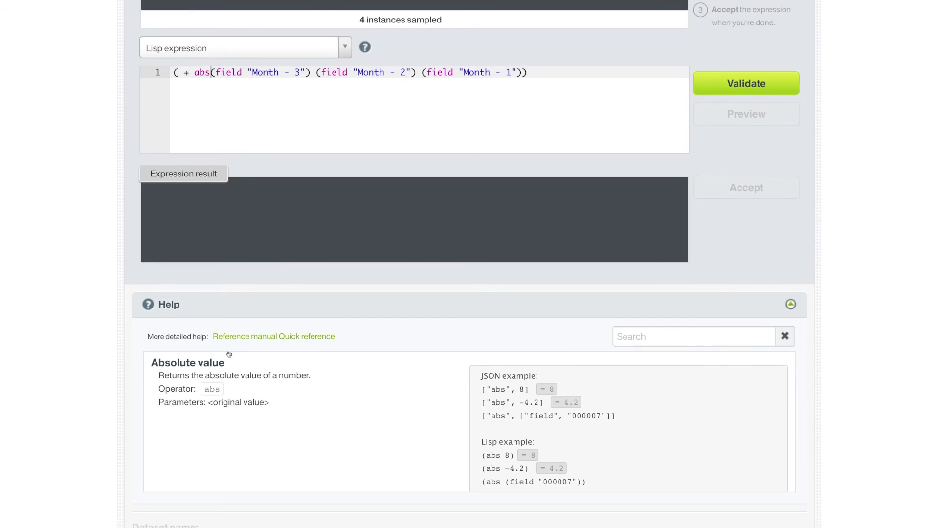
pyautogui.scroll(5, 228, 353)
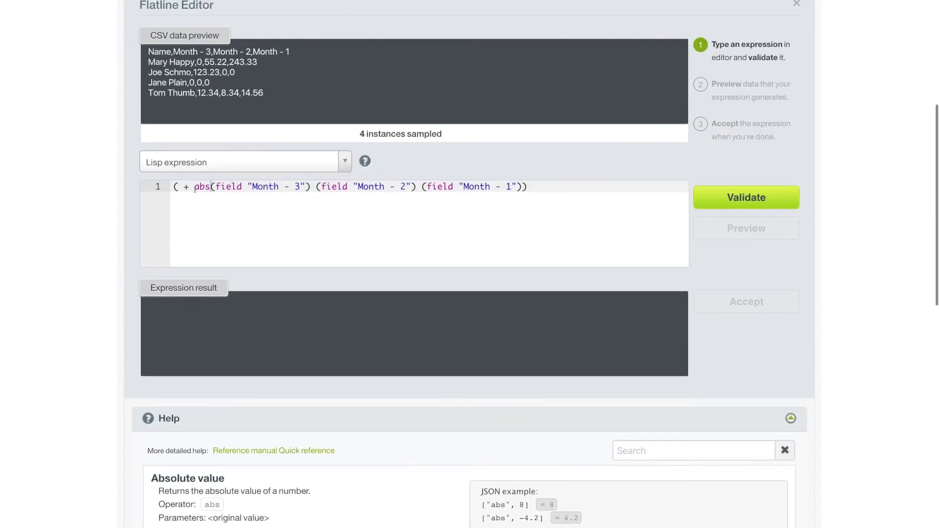
# - Enclose each of the fields "Month - 3", "Month - 2" and "Month - 1" in its own parenthesised abs call within the sum
pyautogui.click(194, 188)
pyautogui.write('(')
pyautogui.click(315, 187)
pyautogui.write(')')
pyautogui.press('Right')
pyautogui.write('(abs')
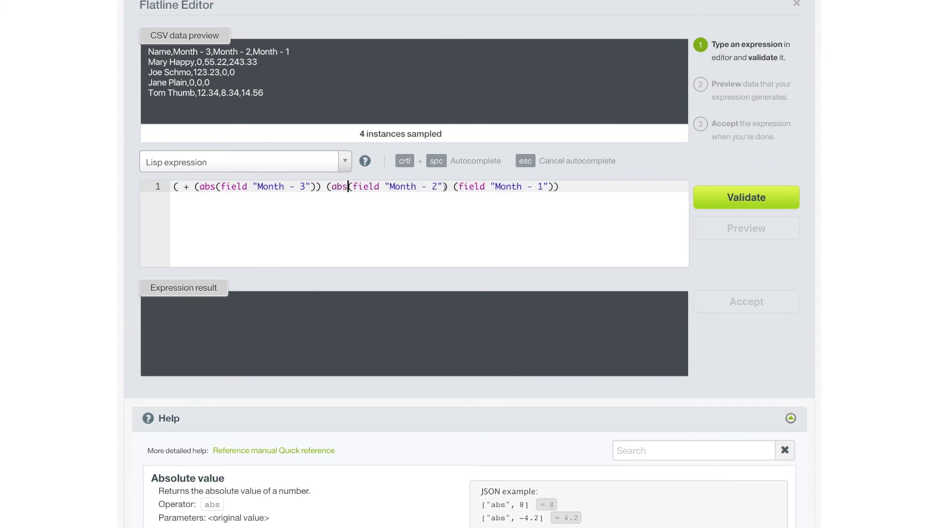
pyautogui.click(446, 186)
pyautogui.write(')')
pyautogui.press('Right')
pyautogui.write('(abs')
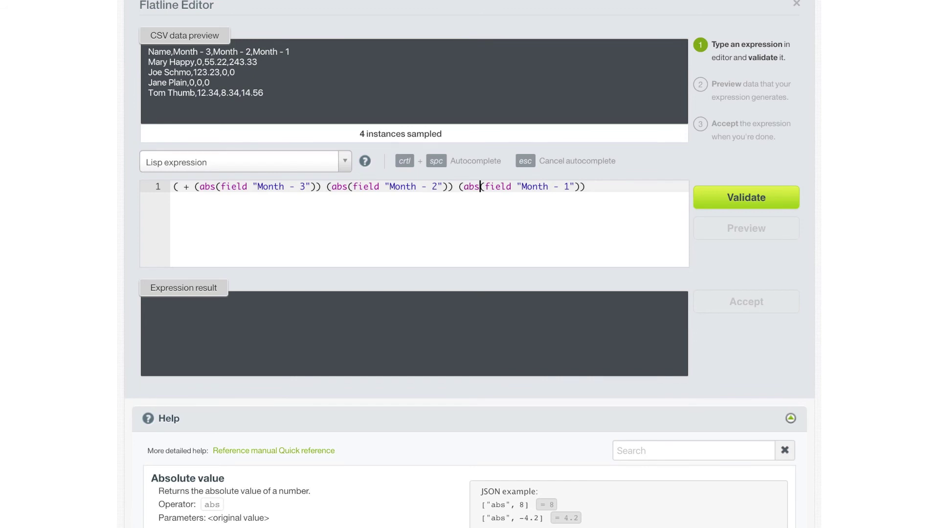
pyautogui.click(587, 186)
pyautogui.write(')')
# - Validate the sum of absolute values and preview the Default values it generates for the sampled instances
pyautogui.click(718, 204)
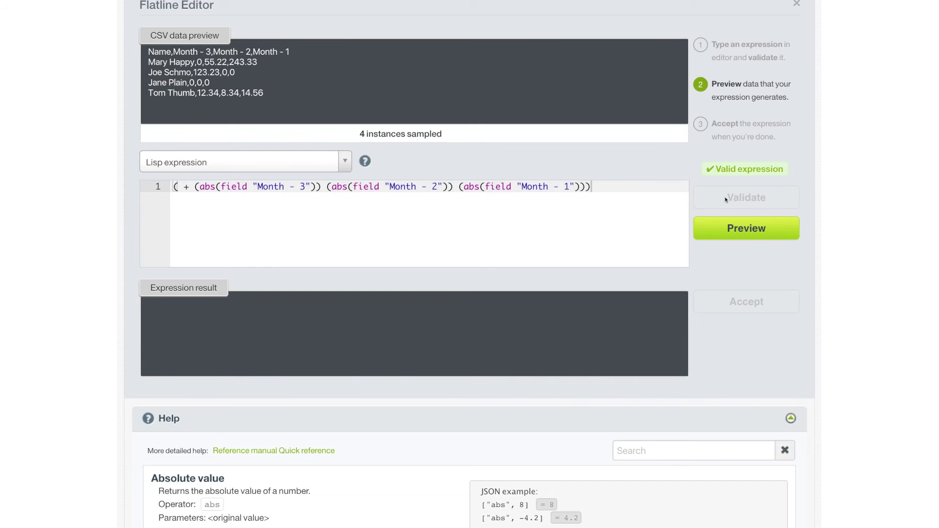
pyautogui.click(728, 230)
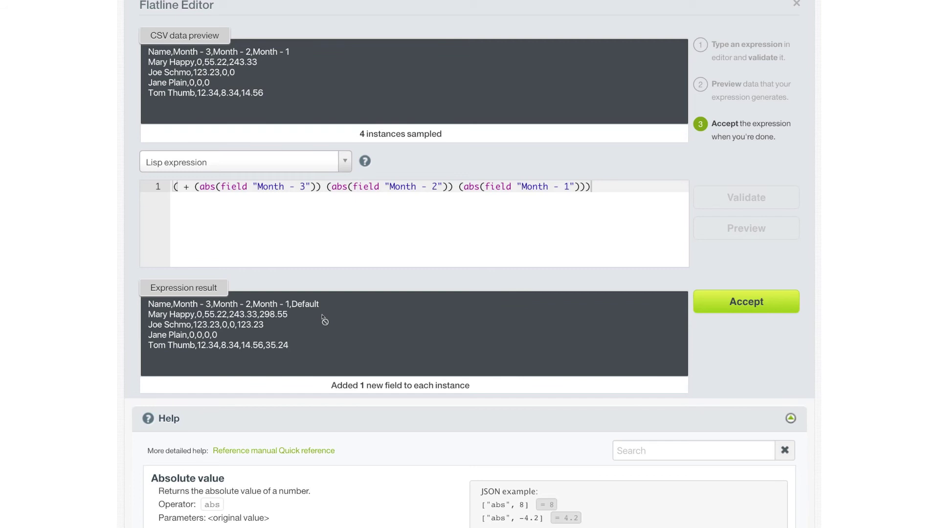
pyautogui.moveTo(260, 315); pyautogui.dragTo(303, 316)
pyautogui.moveTo(237, 325); pyautogui.dragTo(219, 337)
# - Enclose the whole sum in an = comparison with 0, in the form (= (+ ...) 0)
pyautogui.click(173, 187)
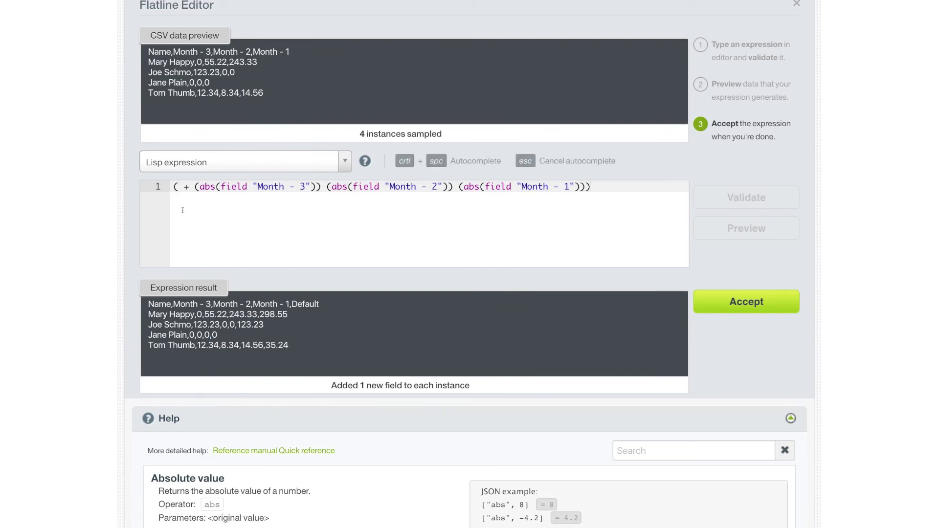
pyautogui.write('(=')
pyautogui.press('End')
pyautogui.write('0)')
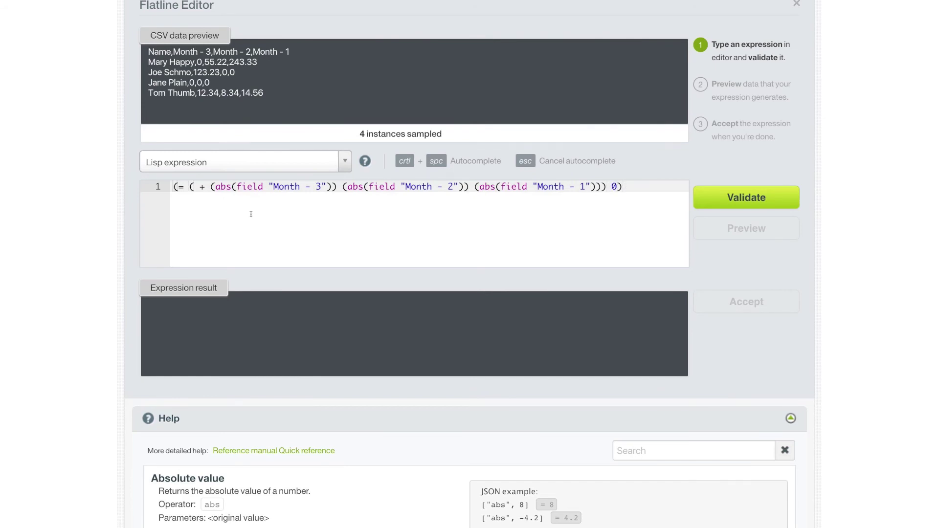
# - Validate and preview the zero-comparison expression, and accept it for the Default field
pyautogui.click(758, 208)
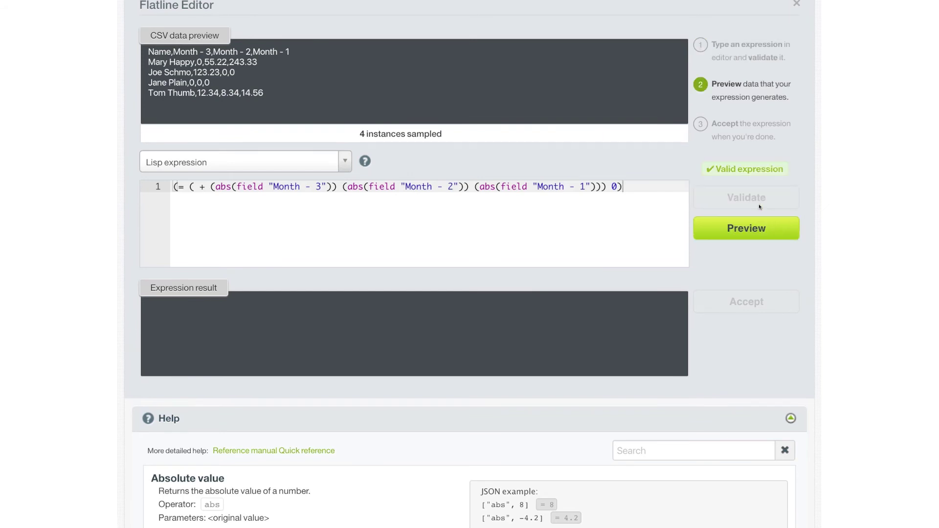
pyautogui.click(754, 225)
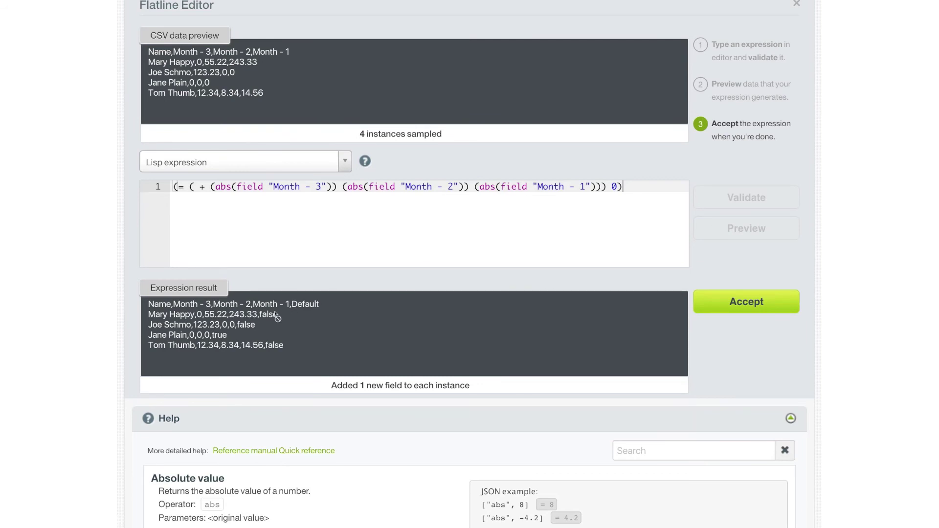
pyautogui.moveTo(258, 316)
pyautogui.mouseDown()
pyautogui.moveTo(280, 319)
pyautogui.moveTo(245, 327)
pyautogui.moveTo(256, 329)
pyautogui.mouseUp()
pyautogui.click(209, 339)
pyautogui.moveTo(190, 335); pyautogui.dragTo(228, 337)
pyautogui.click(210, 337)
pyautogui.click(746, 302)
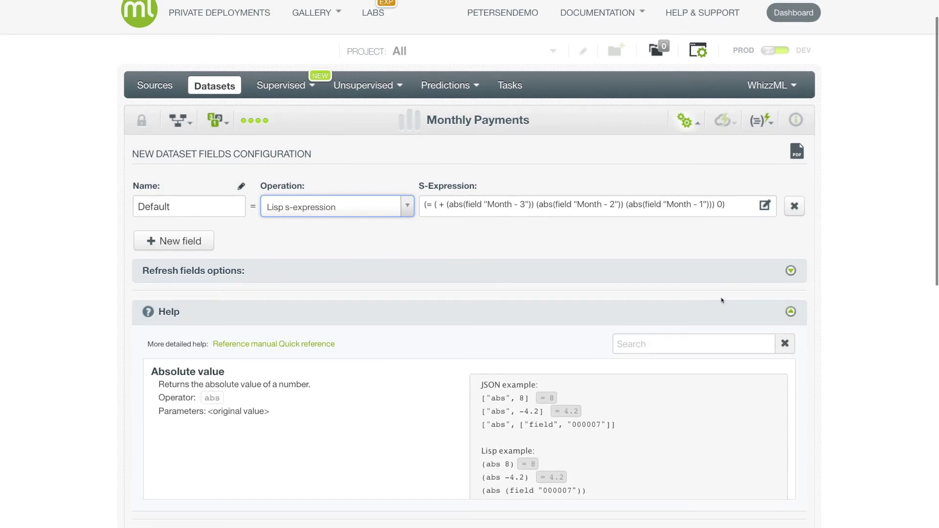
# - Create the dataset Monthly Payments [extended] and inspect the true and false bars in Default's histogram
pyautogui.scroll(-5, 713, 252)
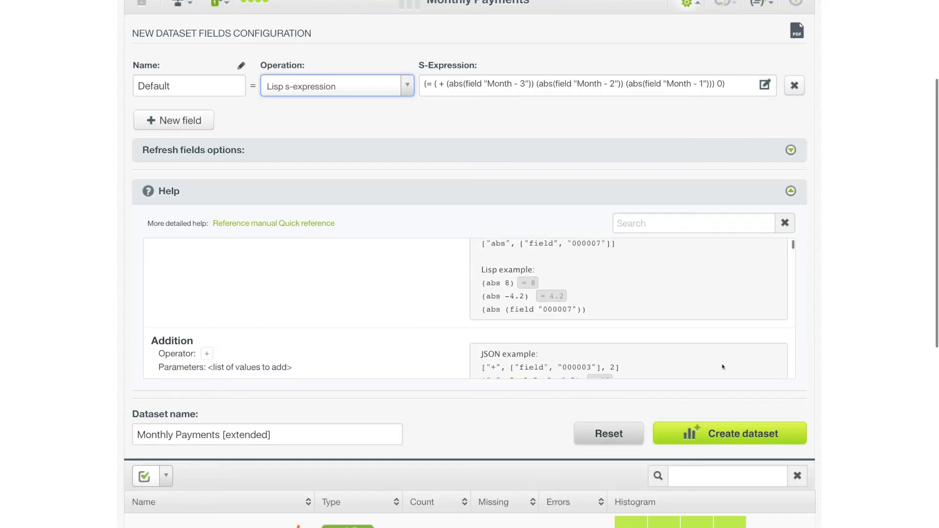
pyautogui.click(726, 433)
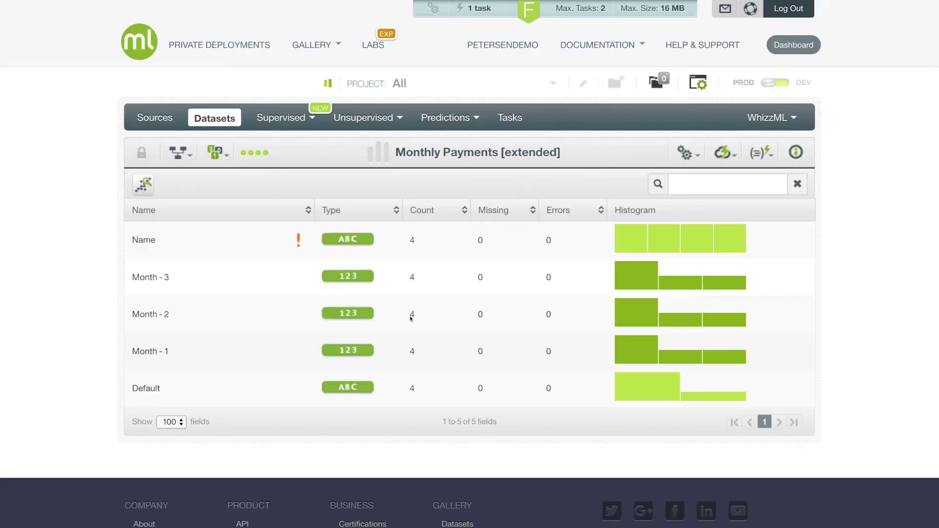
pyautogui.moveTo(642, 383)
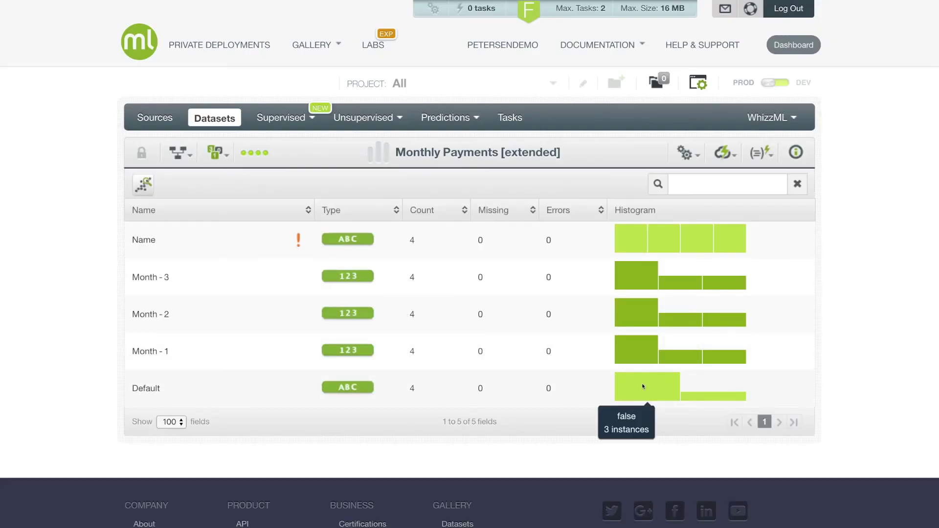
pyautogui.moveTo(691, 395)
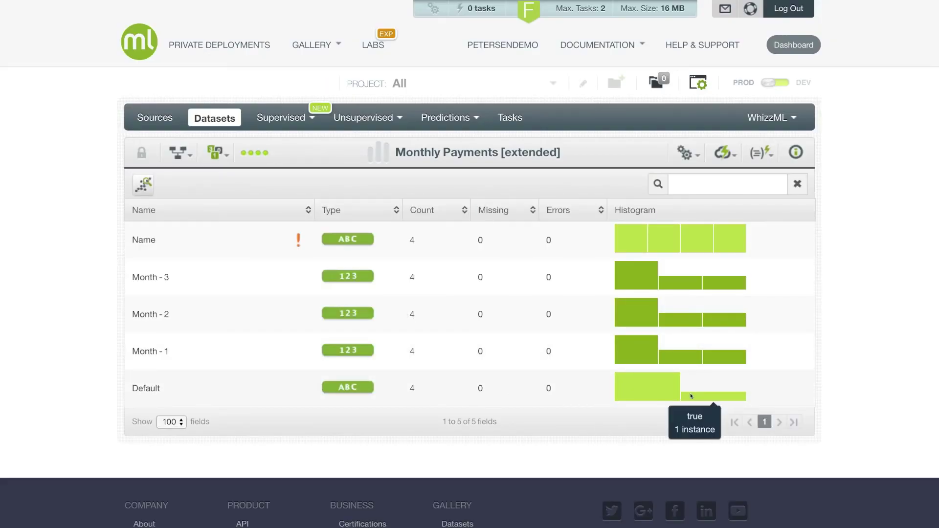